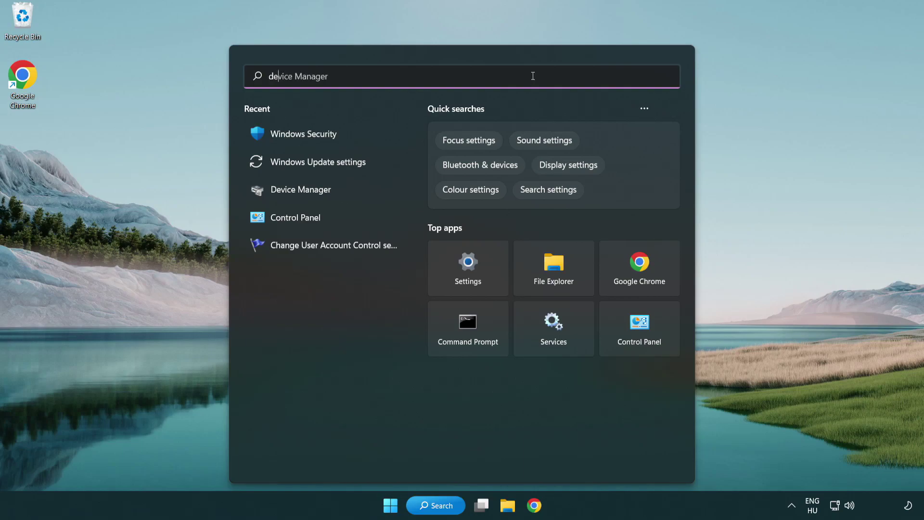
Search Windows for "device manager", open Device Manager and move its window toward the middle of the desktop
type("nager")
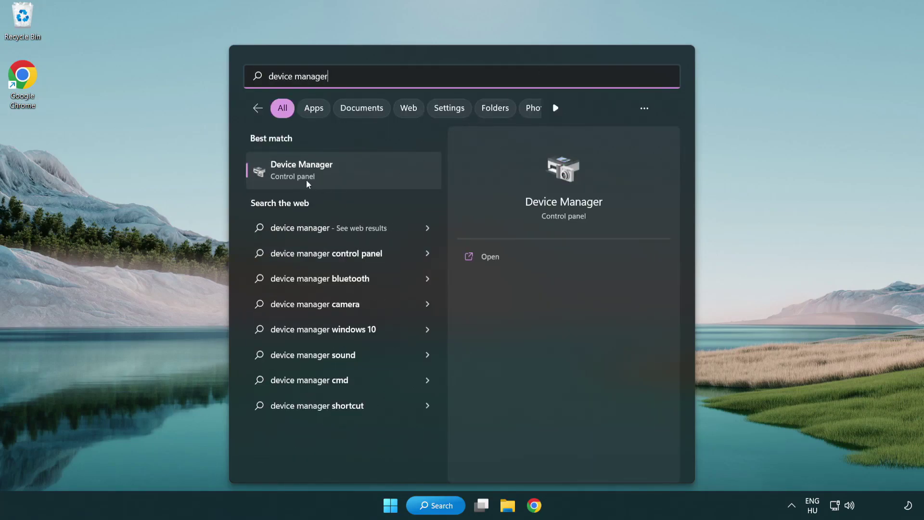
left_click(370, 178)
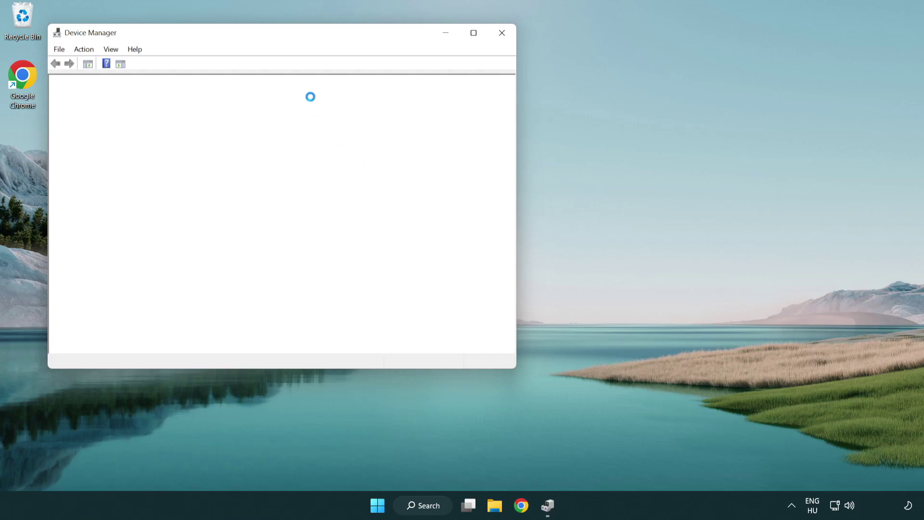
left_click_drag(255, 40, 407, 94)
Update the driver of the VMware SVGA 3D display adapter with an automatic driver search, and close Device Manager
left_click(277, 193)
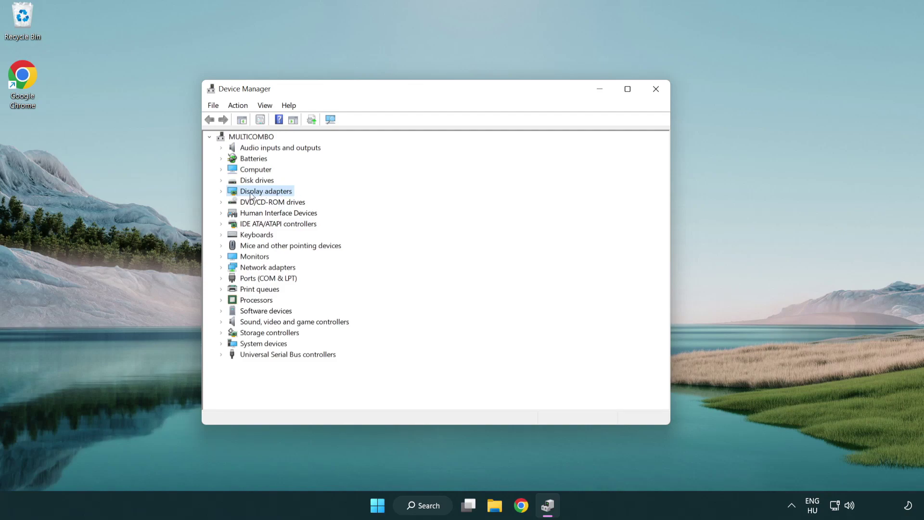
left_click(222, 192)
left_click(275, 206)
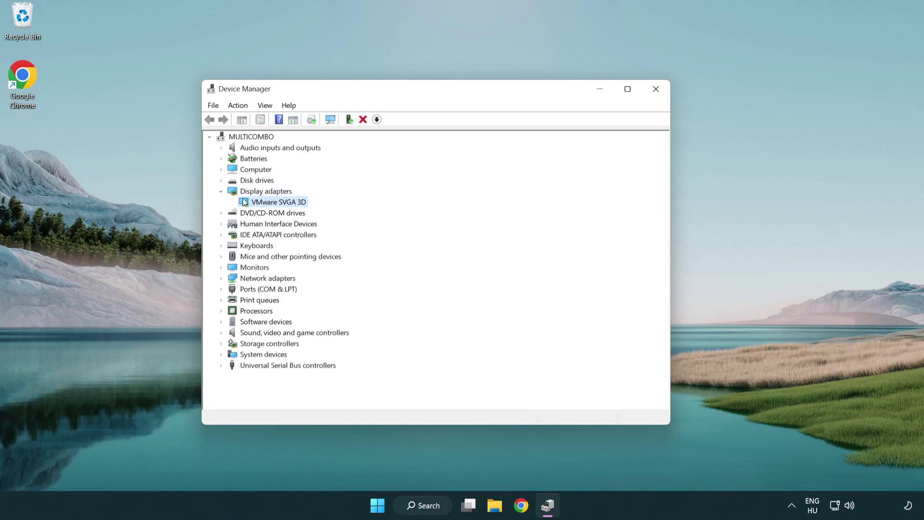
right_click(276, 205)
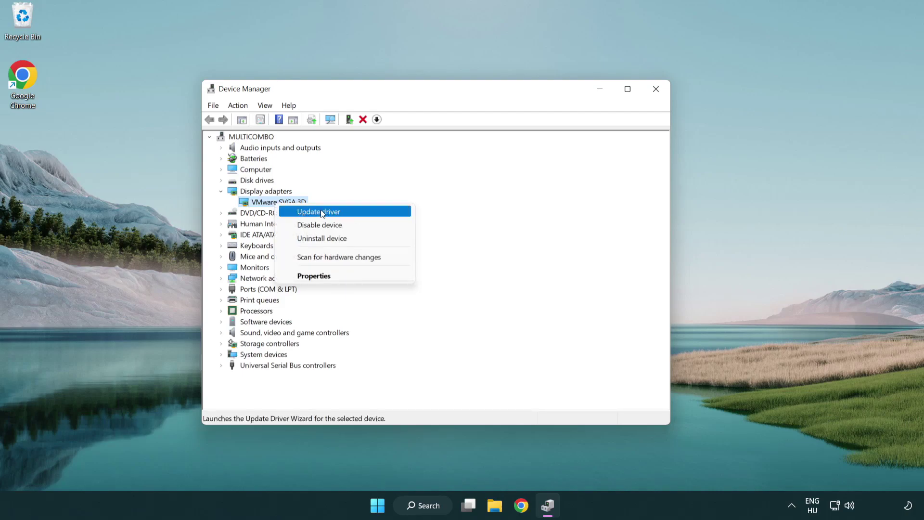
left_click(363, 213)
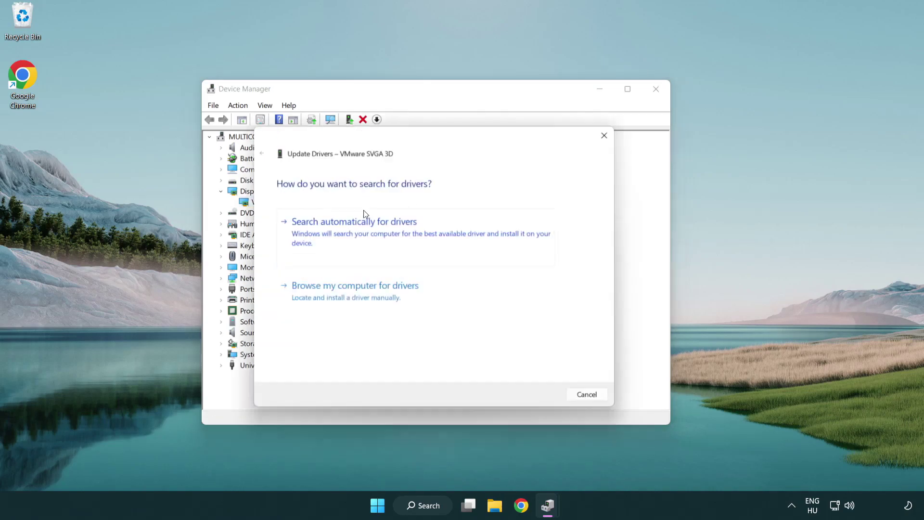
left_click_drag(385, 141, 404, 135)
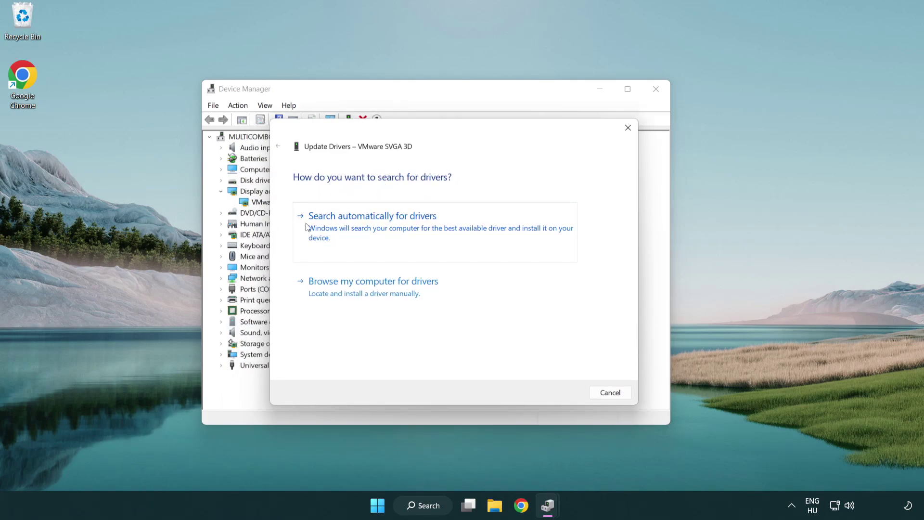
left_click(405, 227)
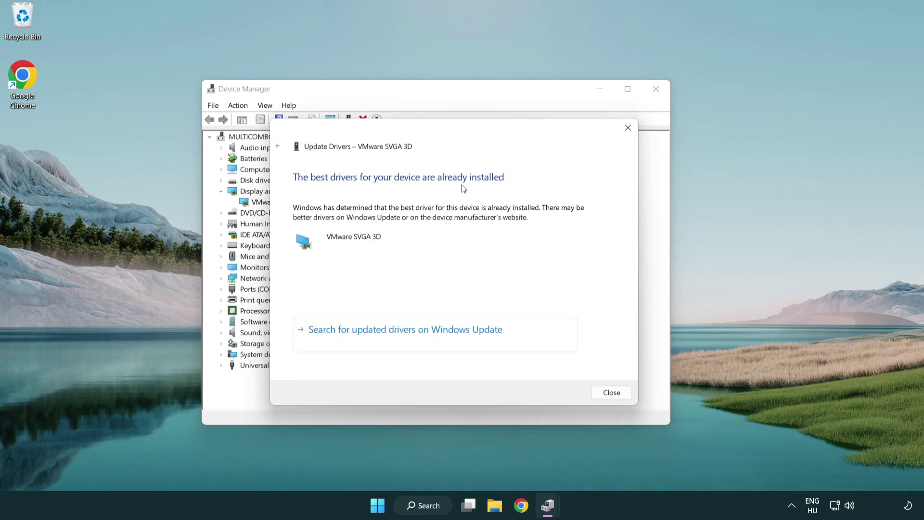
left_click(612, 393)
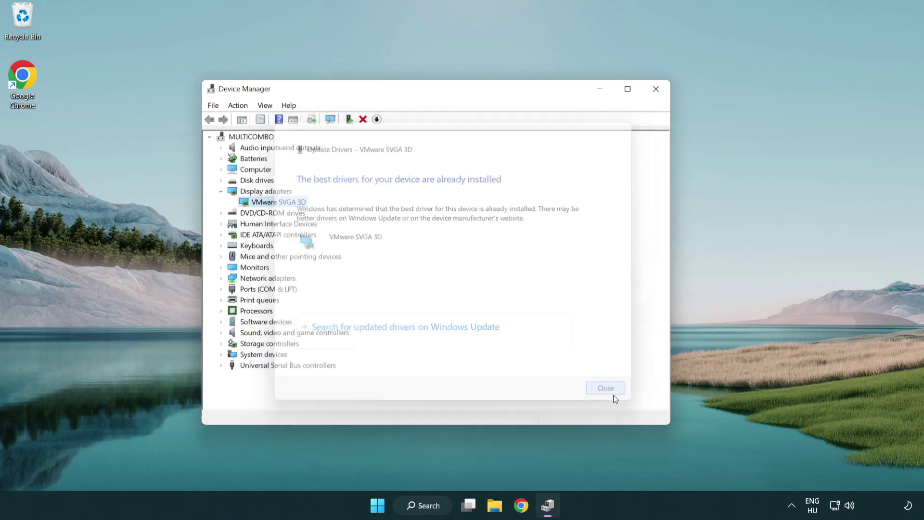
left_click(658, 93)
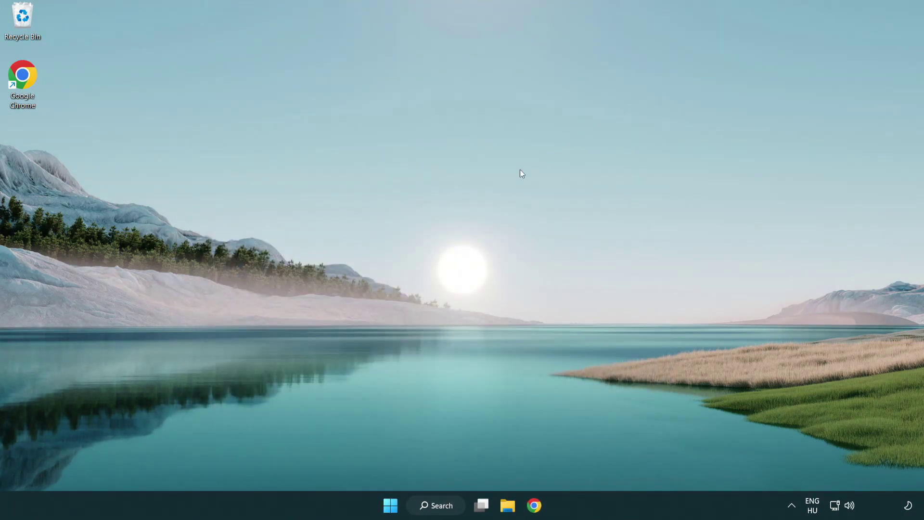
Find the Windows Update settings by searching for "update", check for updates and close Settings
left_click(444, 503)
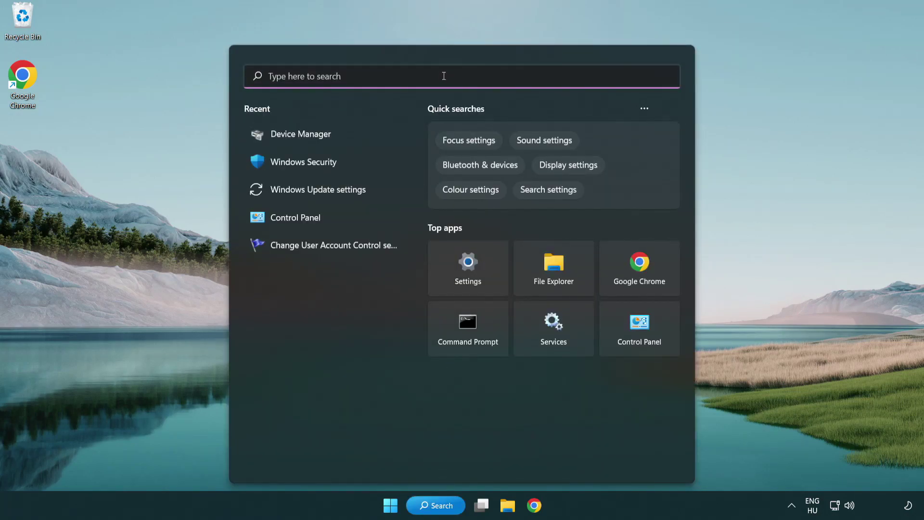
type("update")
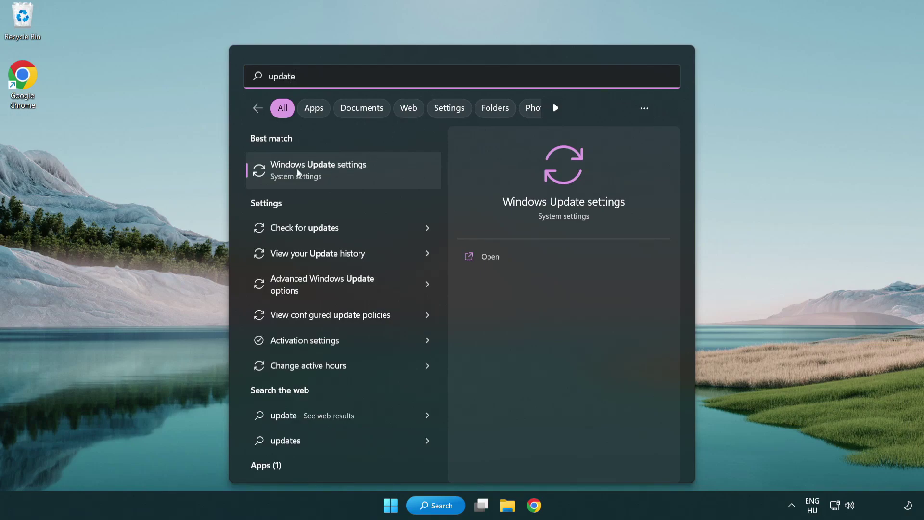
left_click(361, 178)
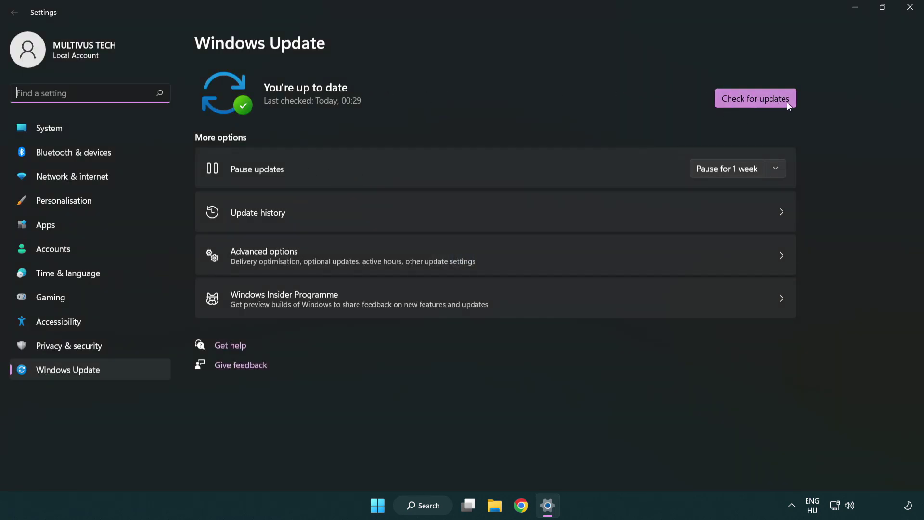
left_click(774, 104)
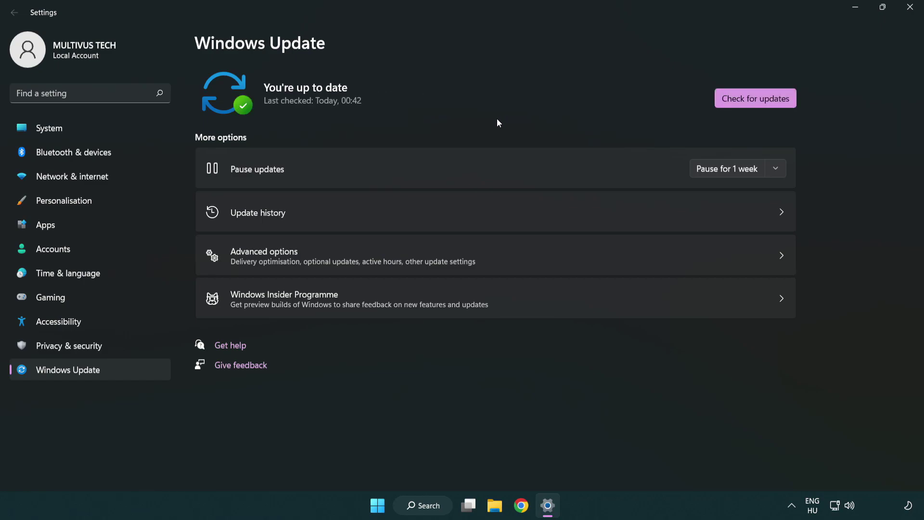
left_click(906, 14)
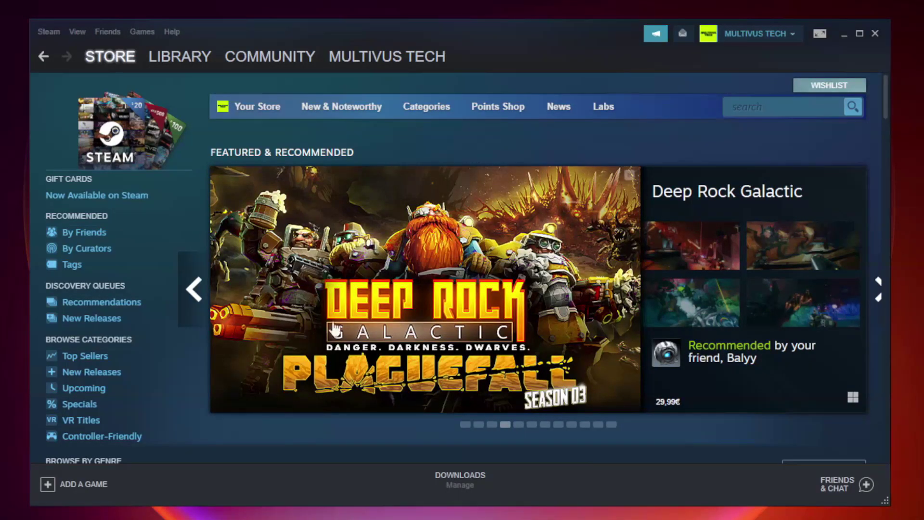
In the Steam library, verify the integrity of the local files of YOUR NOT WORKING GAME through its properties
mouse_move(195, 60)
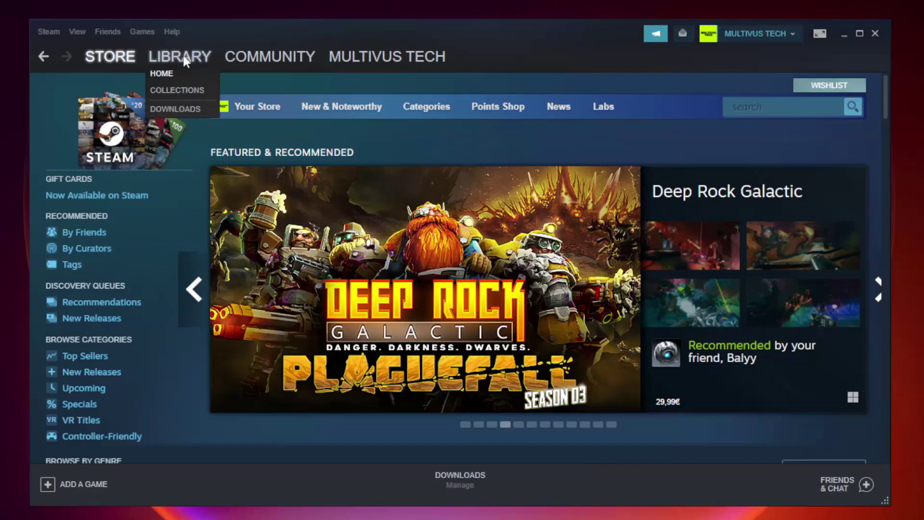
left_click(187, 61)
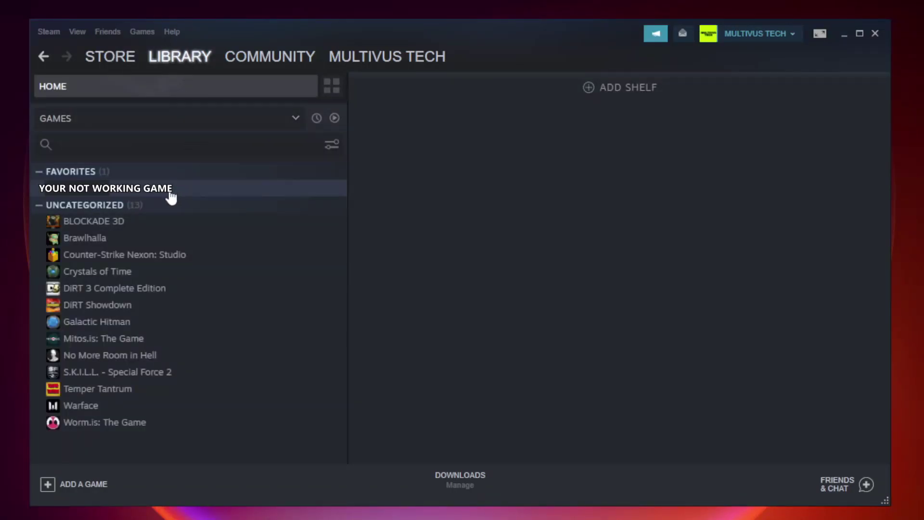
right_click(201, 191)
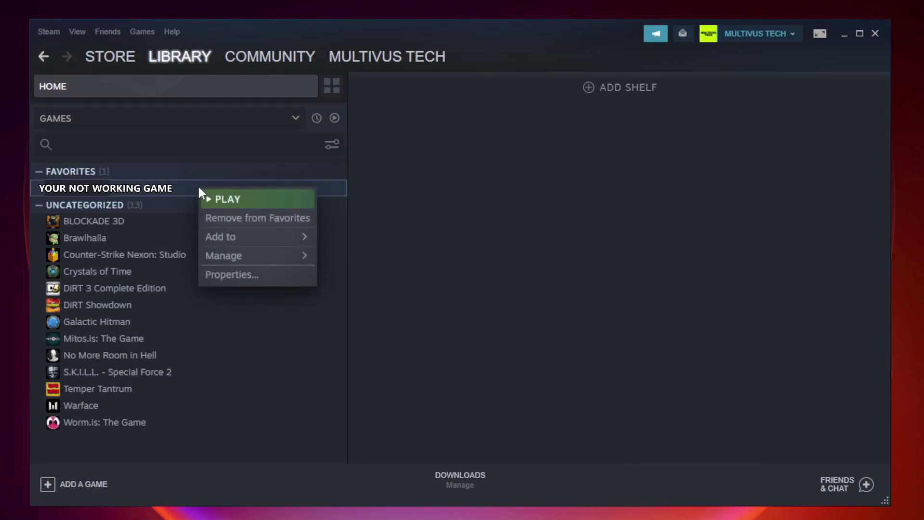
left_click(255, 275)
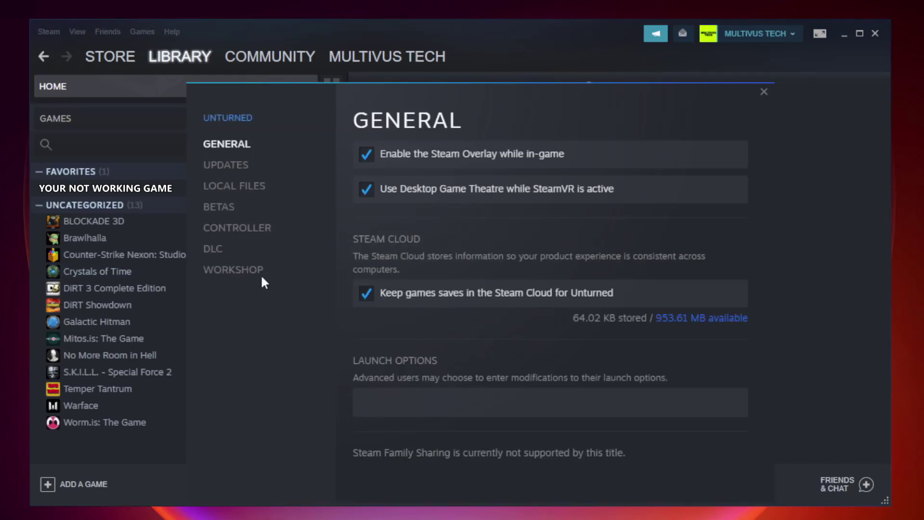
left_click(245, 193)
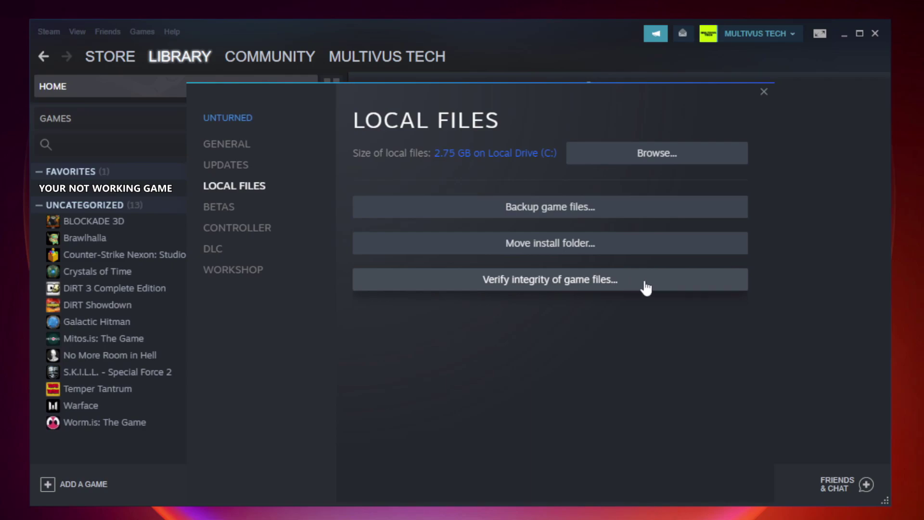
left_click(559, 287)
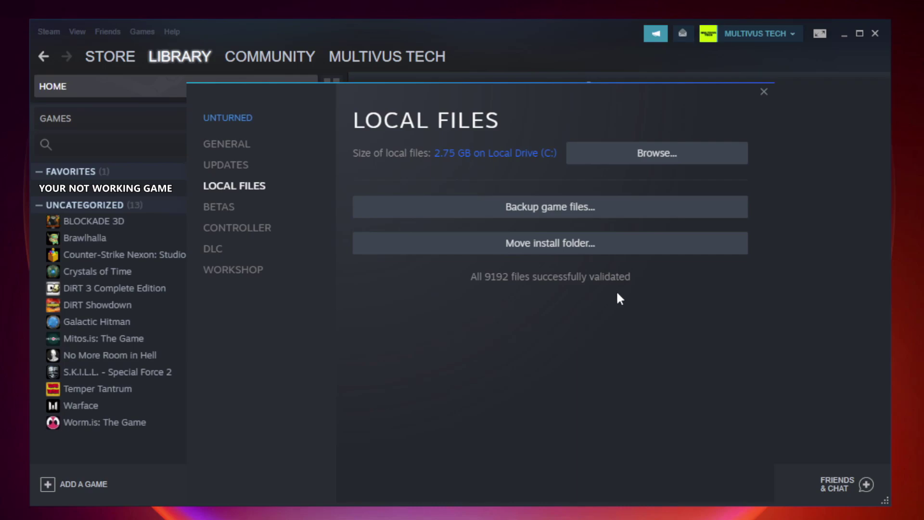
Browse to the game's local files folder and open the properties of the YOUR NOT WORKING GAME shortcut
left_click(661, 165)
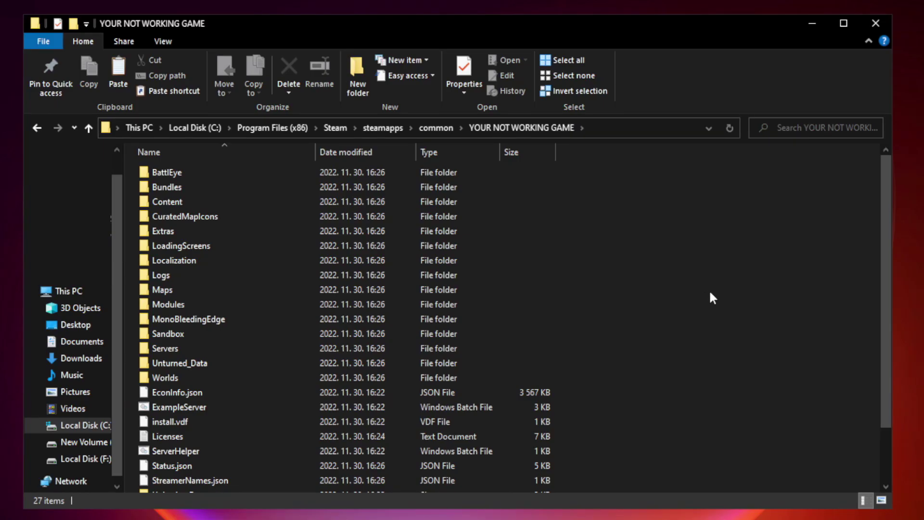
left_click_drag(886, 252, 886, 332)
left_click(308, 484)
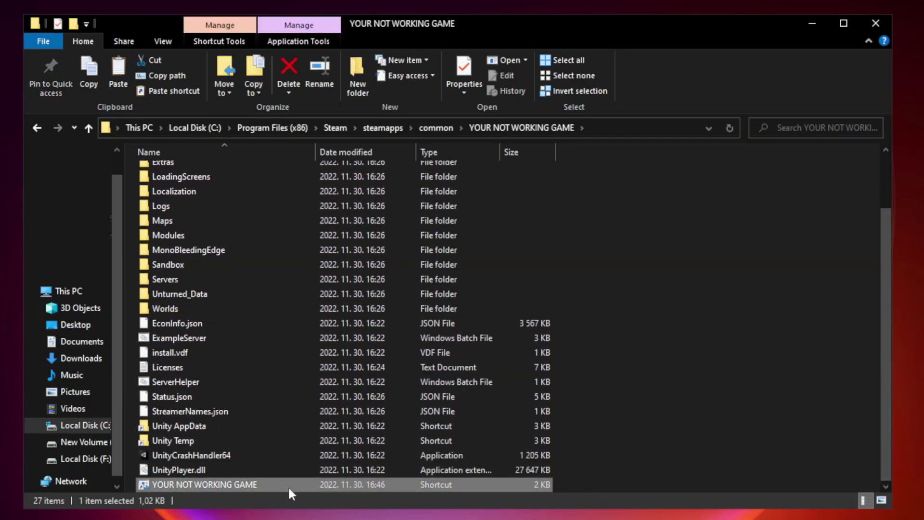
right_click(313, 487)
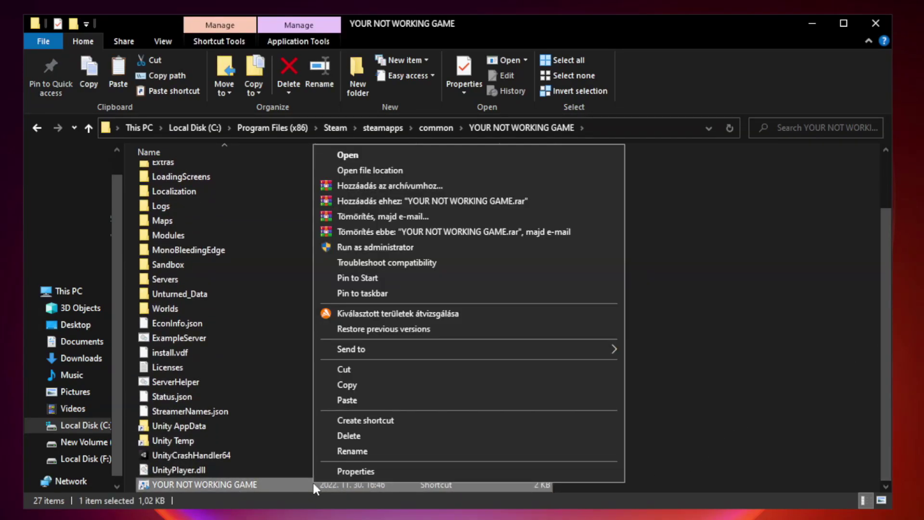
left_click(465, 471)
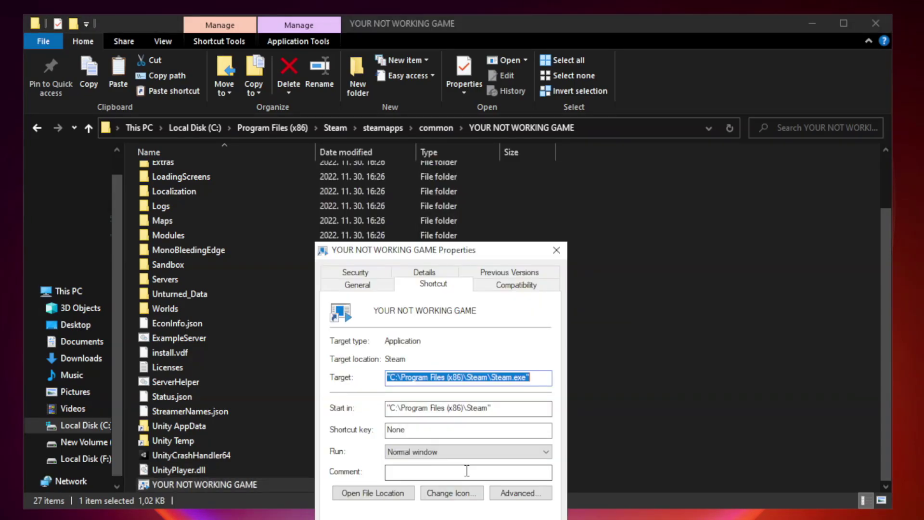
left_click_drag(456, 258, 459, 107)
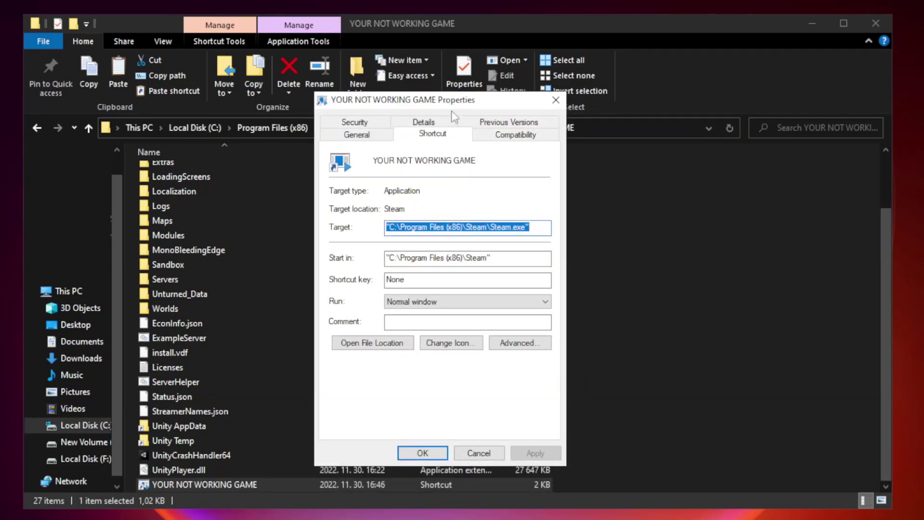
Apply Windows 8 compatibility mode, disabled fullscreen optimizations and running as administrator to the game shortcut, and close the folder
left_click(513, 138)
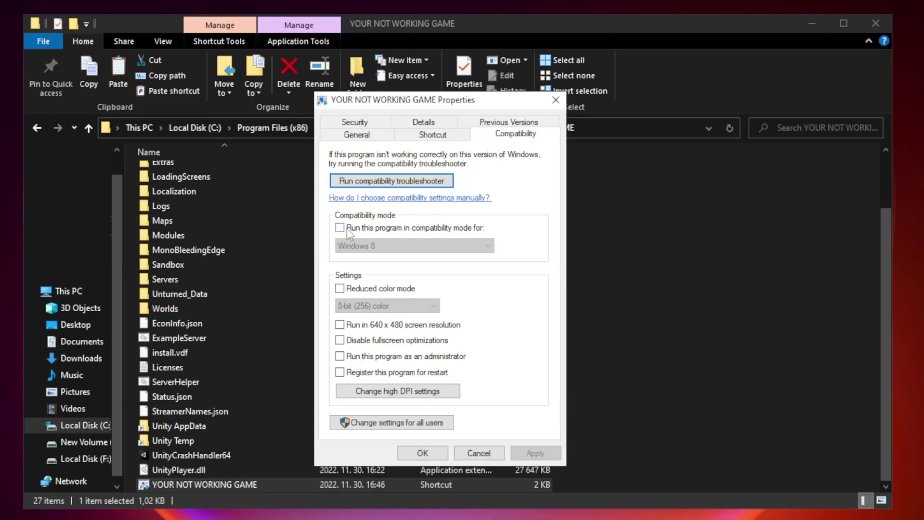
left_click(368, 229)
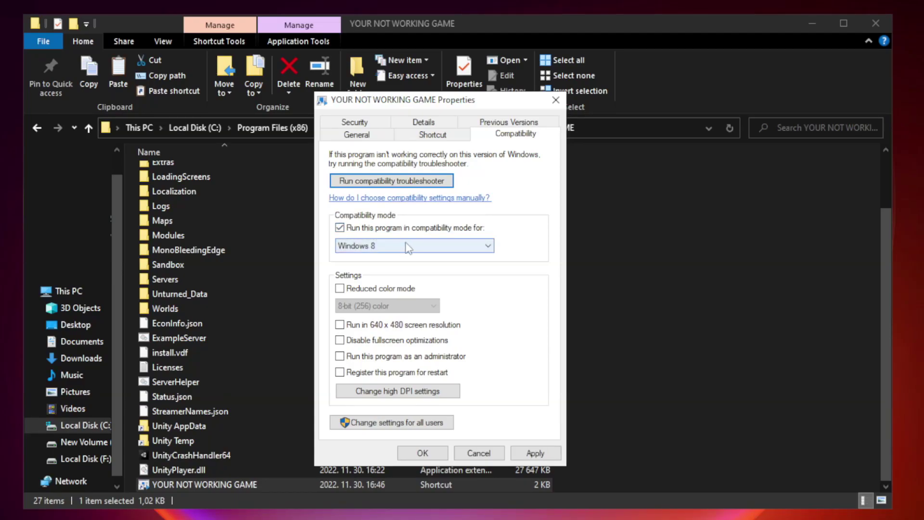
left_click(412, 246)
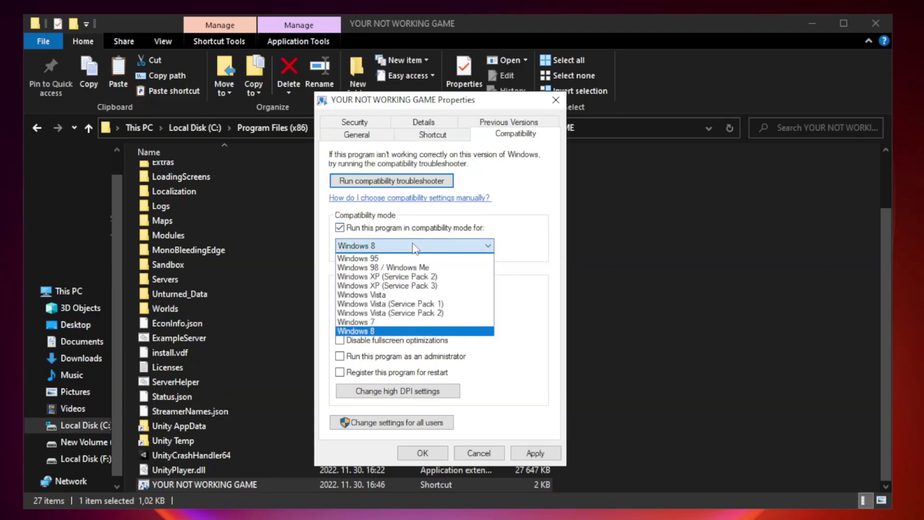
left_click(390, 331)
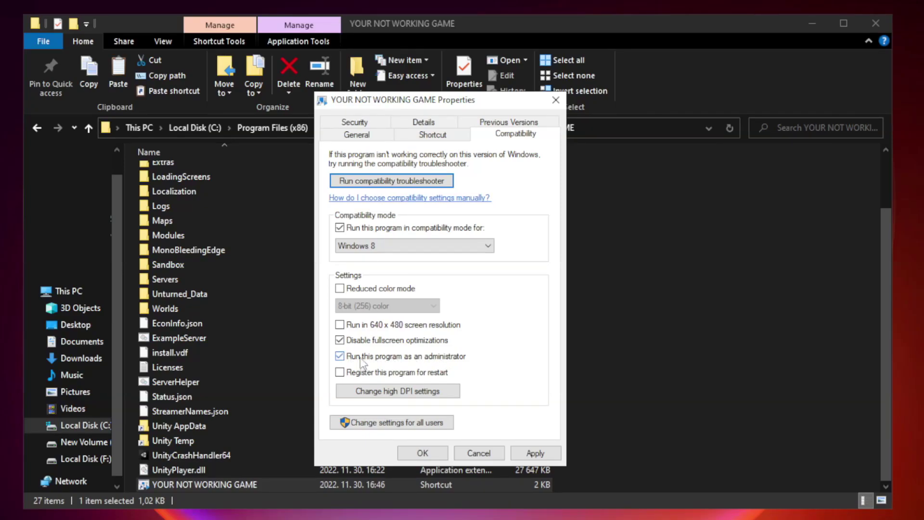
left_click(535, 453)
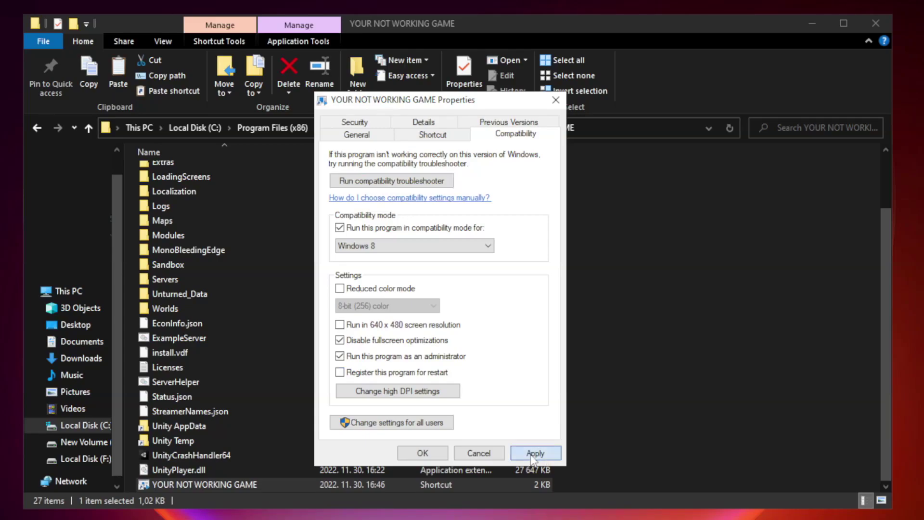
left_click(422, 453)
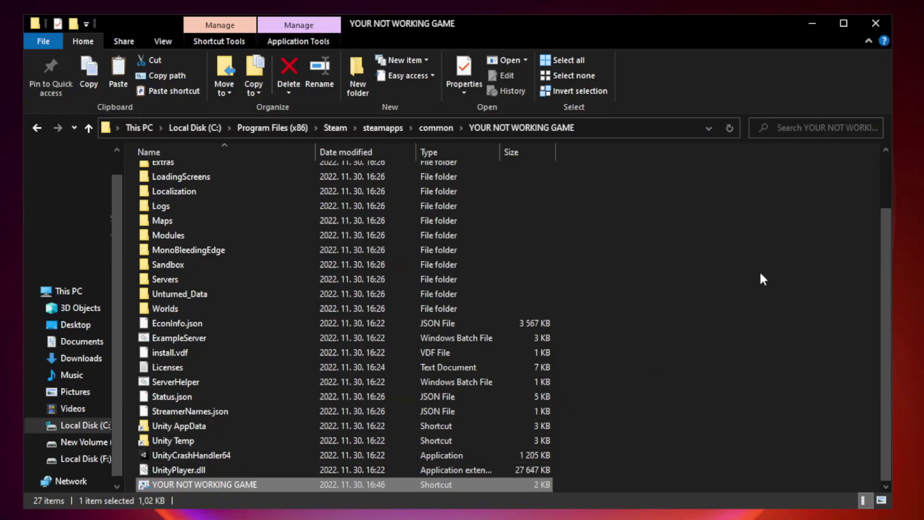
left_click(875, 24)
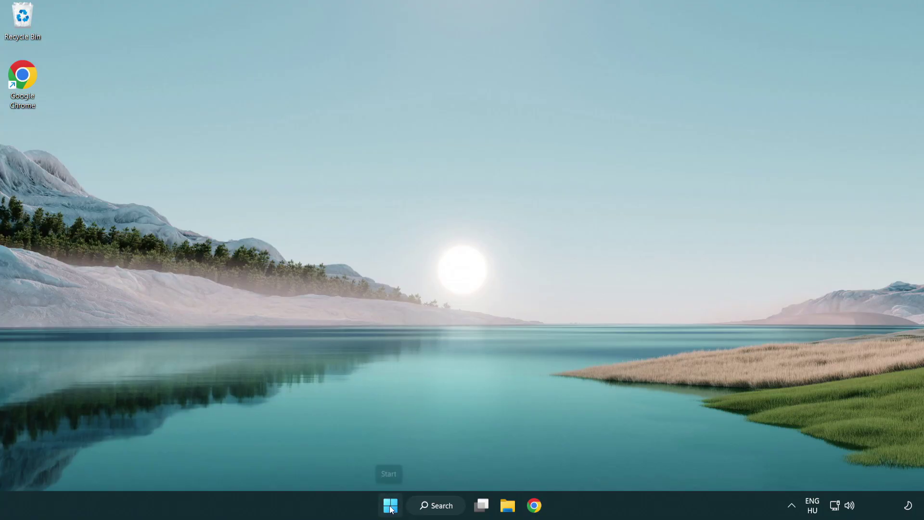
Open Task Manager's list of startup apps and disable Terminal from starting with Windows
right_click(390, 509)
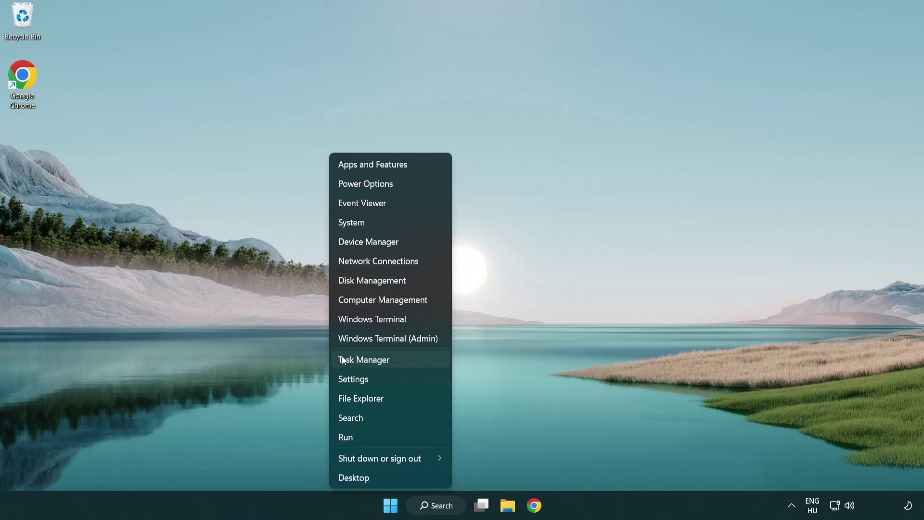
left_click(408, 365)
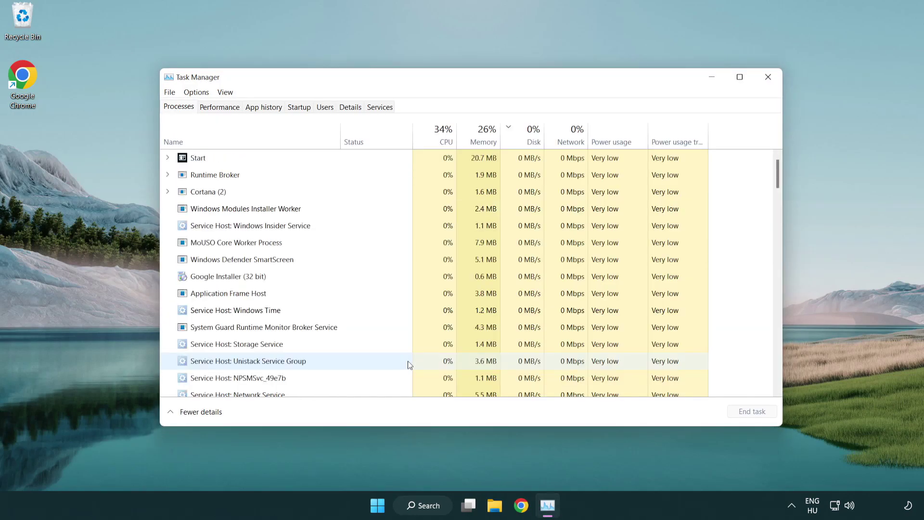
left_click(300, 108)
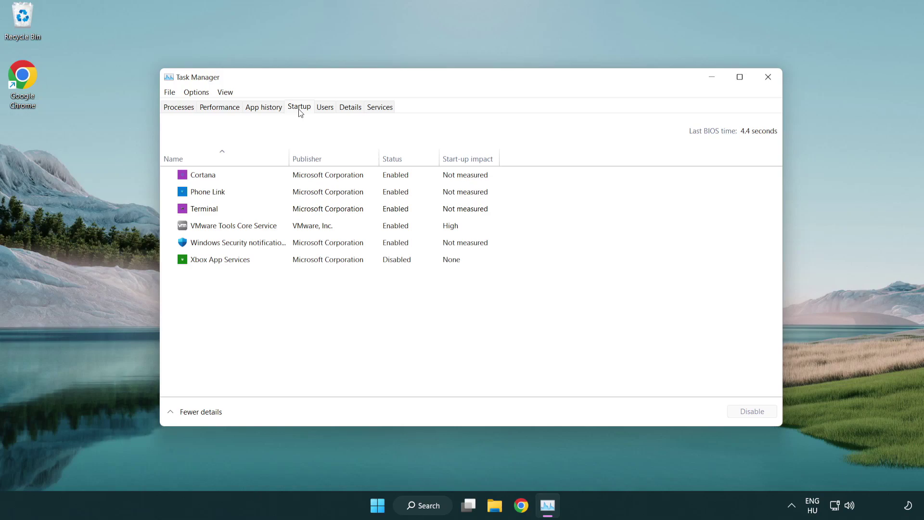
left_click(305, 211)
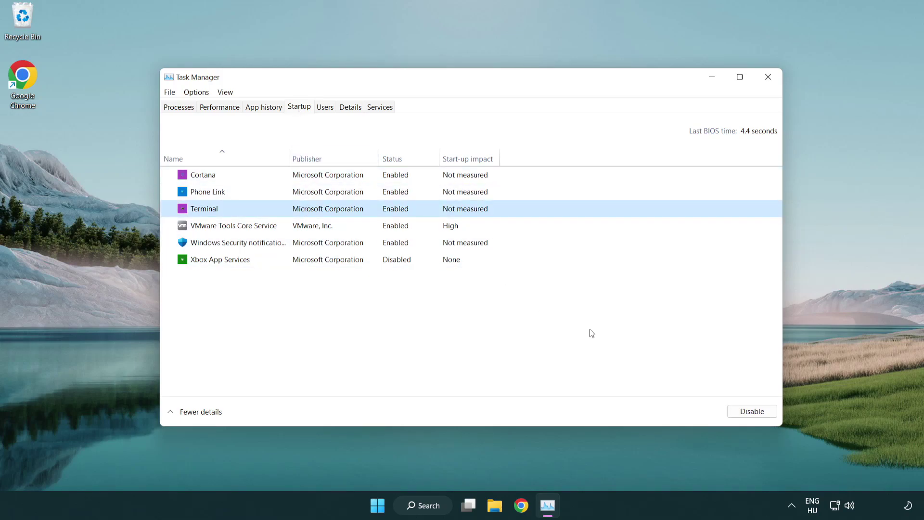
left_click(736, 411)
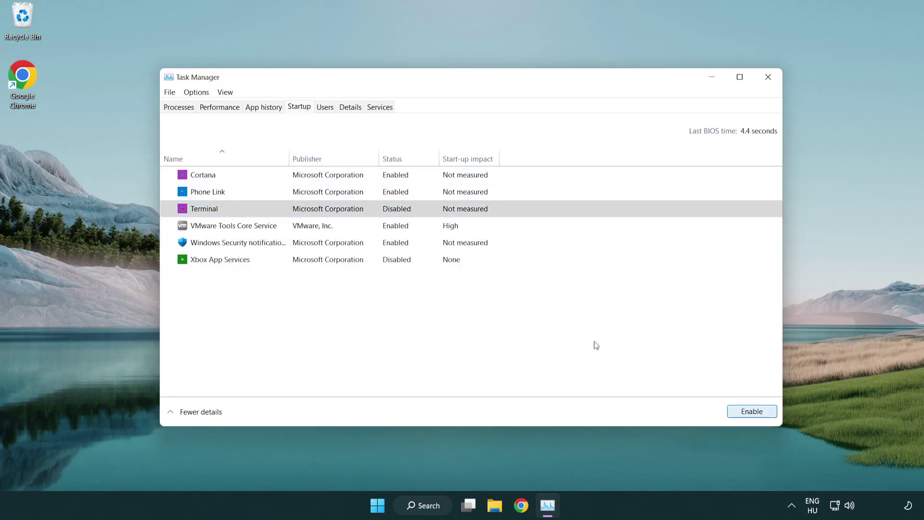
Disable the Phone Link, Cortana and Windows Security notification startup apps, and close Task Manager
left_click(384, 193)
left_click(752, 411)
left_click(330, 180)
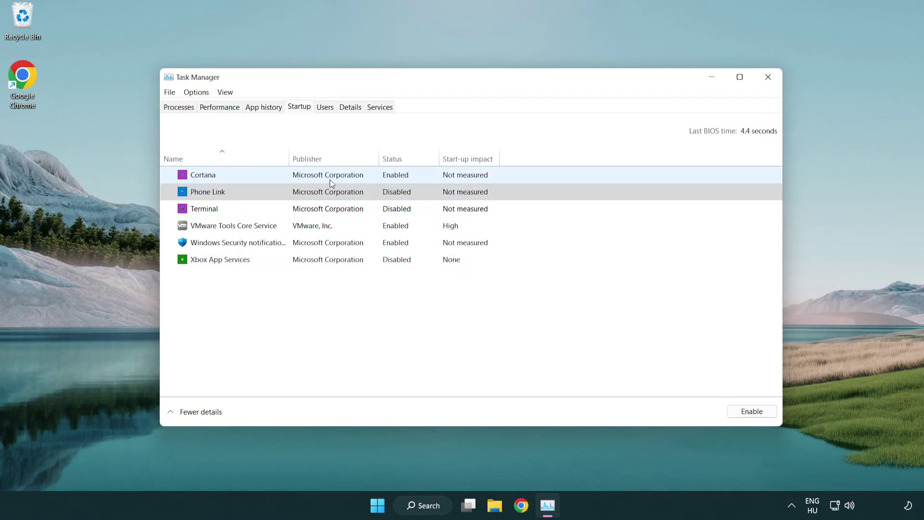
left_click(743, 410)
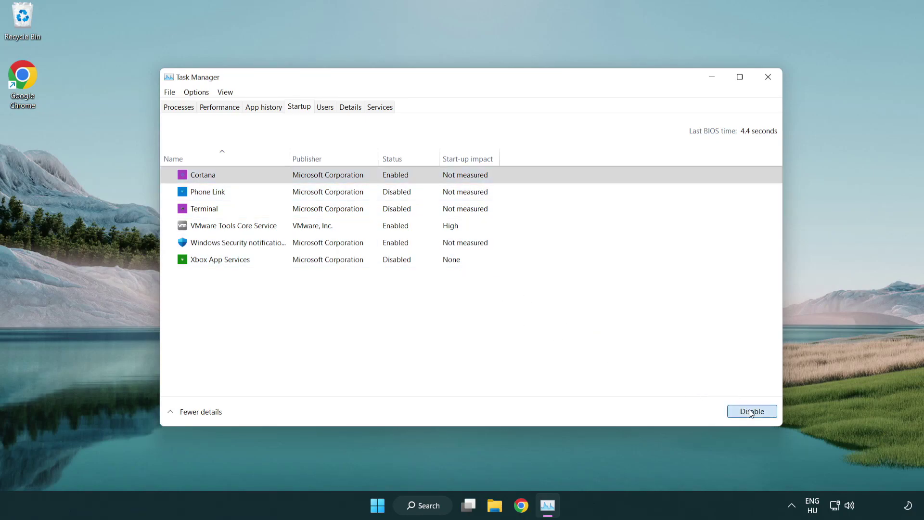
left_click(438, 249)
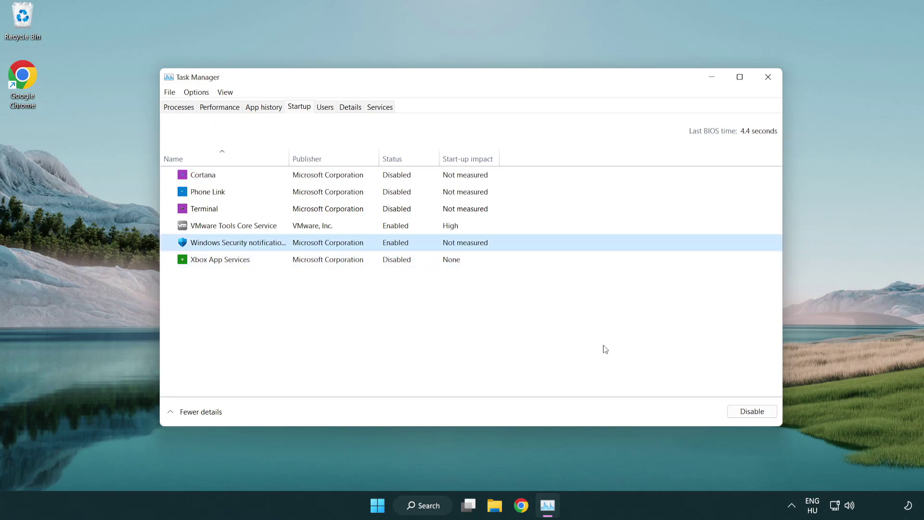
left_click(744, 412)
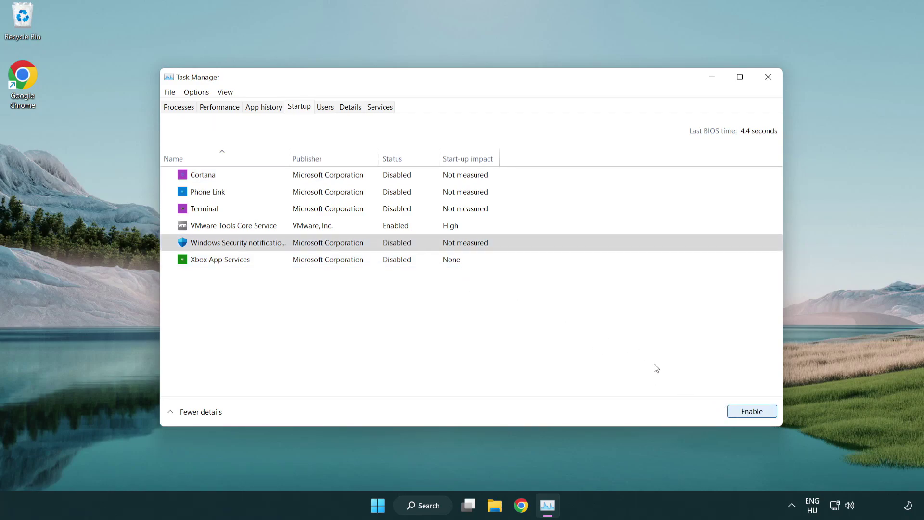
left_click(770, 80)
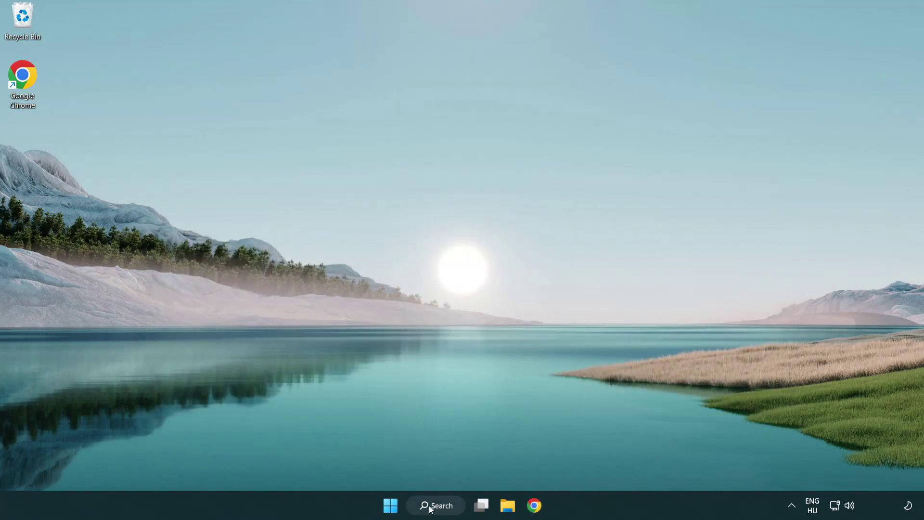
Search Windows for "security" and open the Windows Security app
left_click(439, 508)
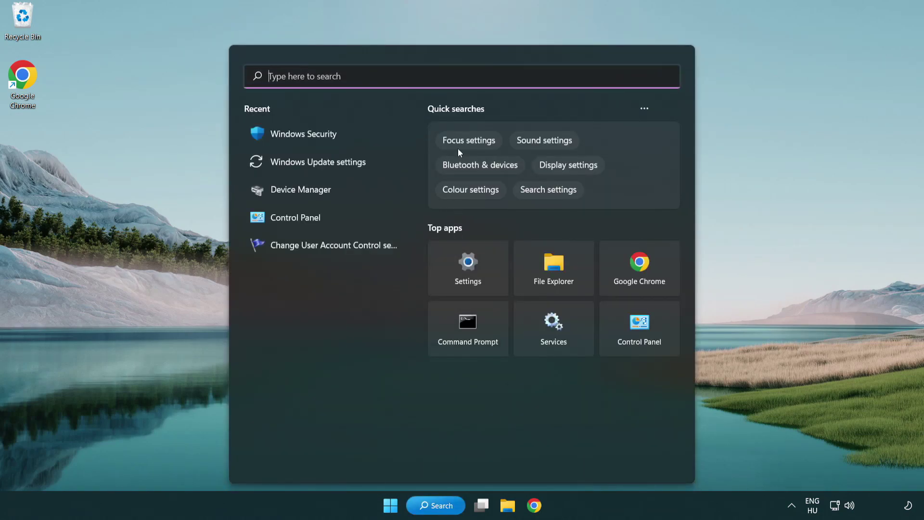
type("sec")
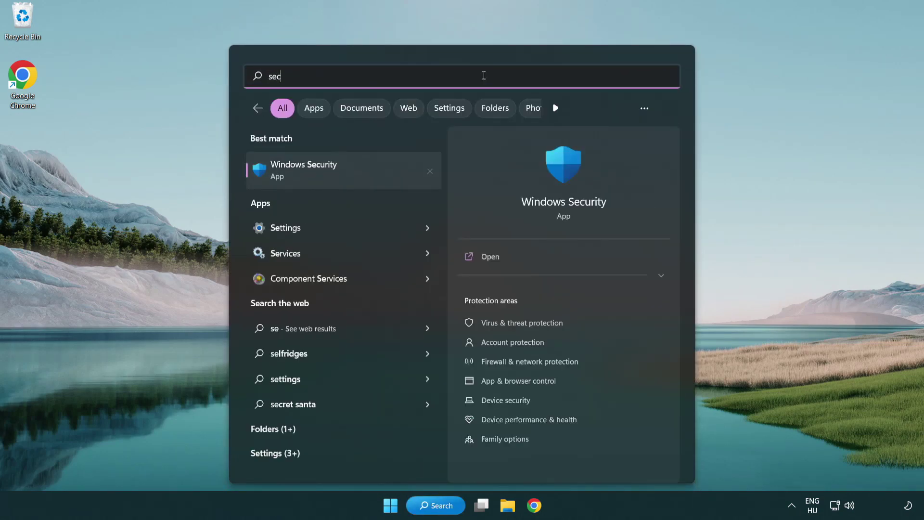
type("uri")
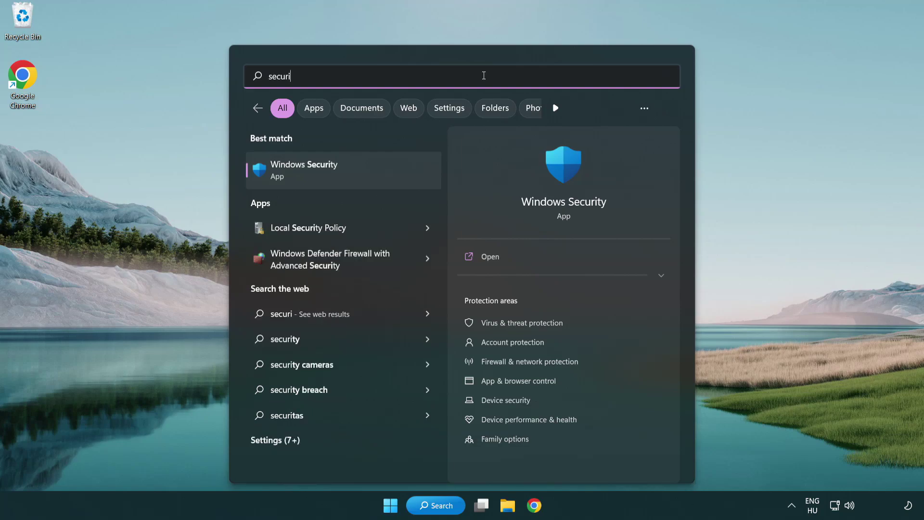
type("ty")
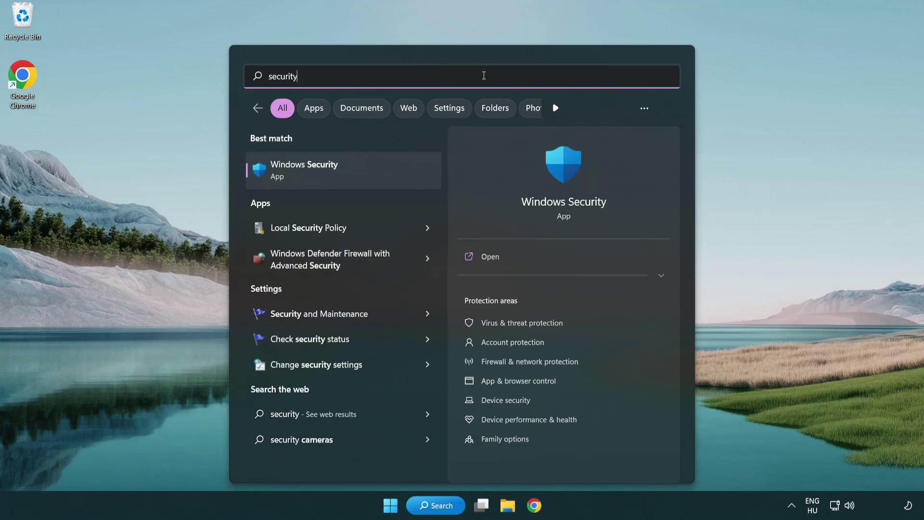
left_click(378, 175)
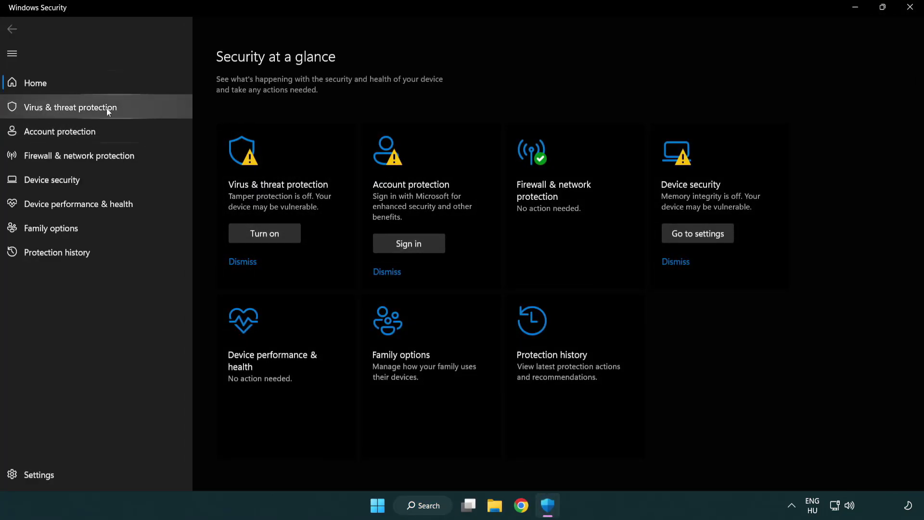
Open the antivirus exclusions page from the Virus & threat protection settings
left_click(140, 110)
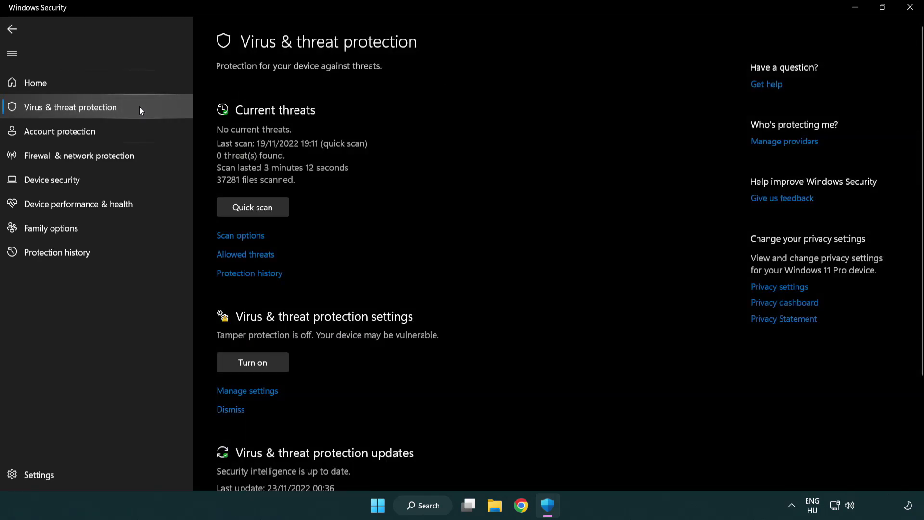
scroll(266, 198, "down", 3)
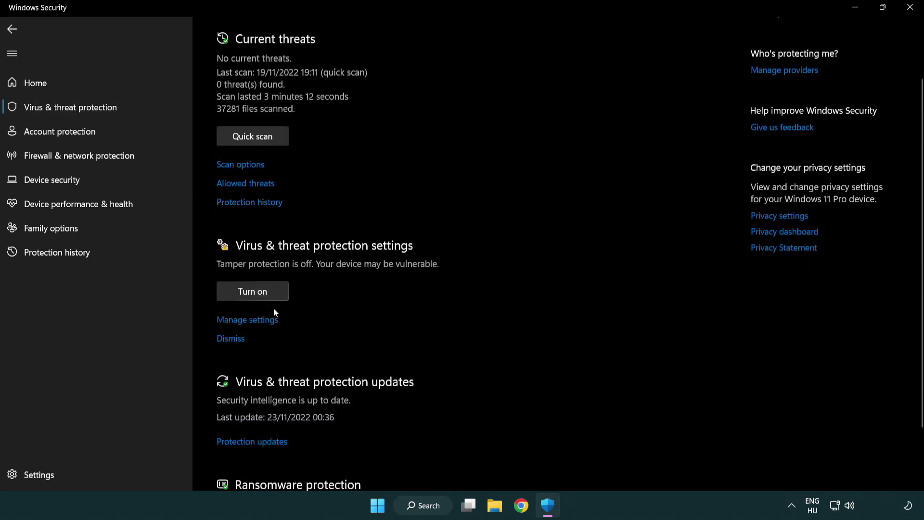
left_click(245, 323)
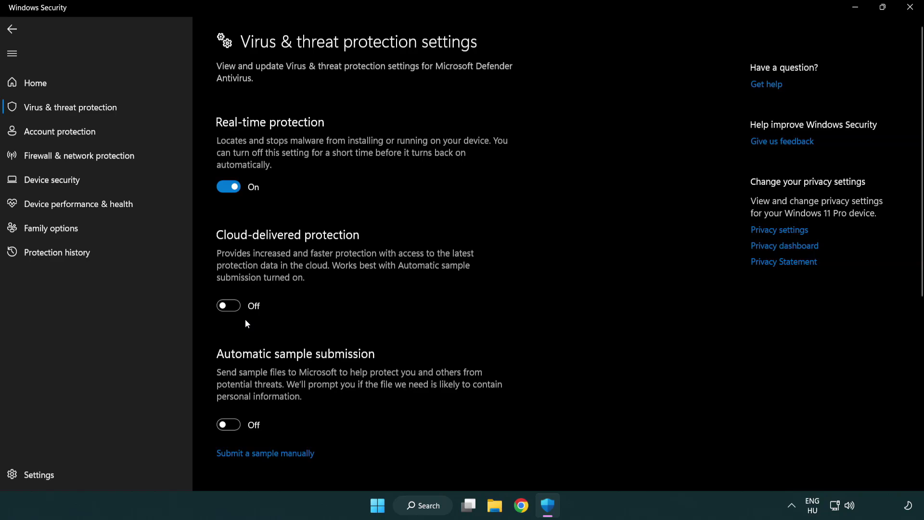
scroll(246, 320, "down", 10)
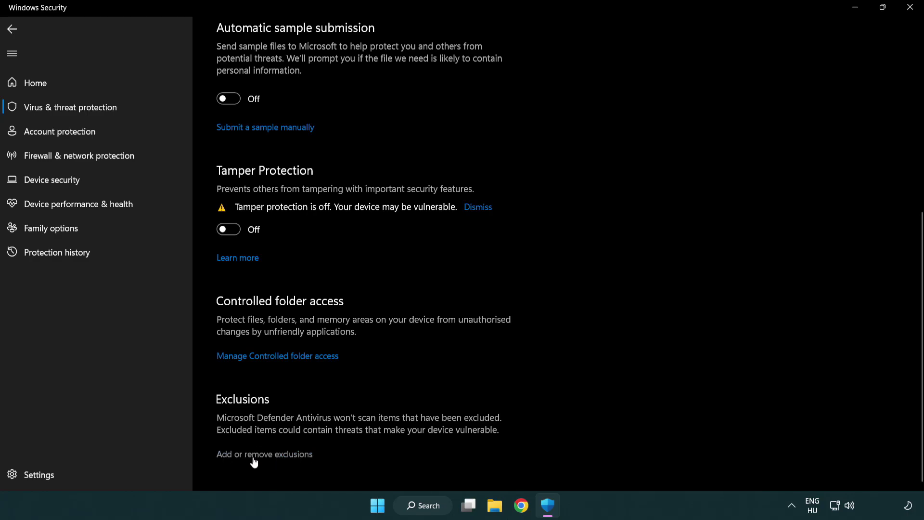
left_click(268, 454)
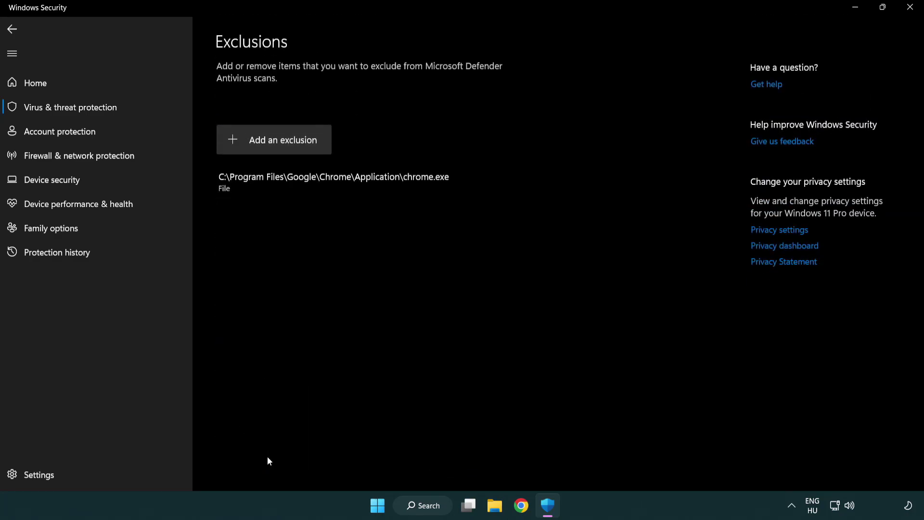
Add the NOT WORKING APP file from C:\Program Files (x86)\NOT WORKING APP as an antivirus file exclusion, and close Windows Security
left_click(276, 141)
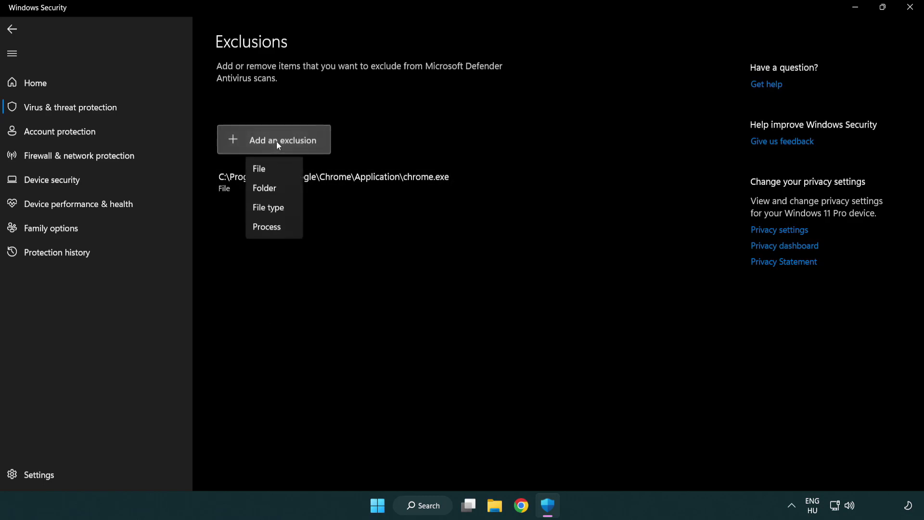
left_click(279, 174)
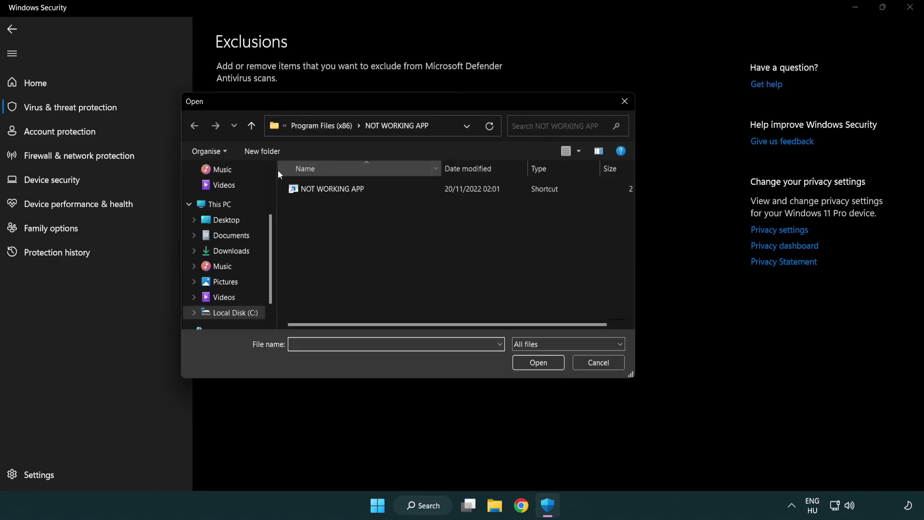
left_click(312, 127)
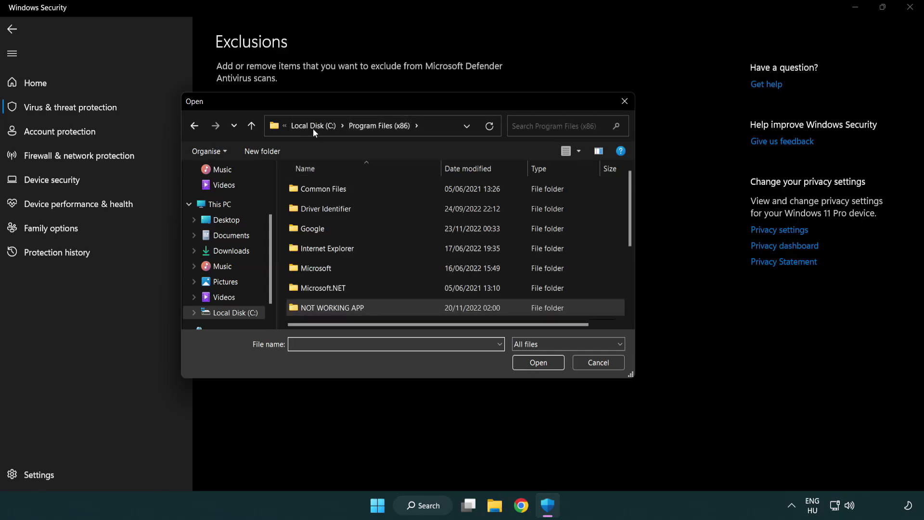
left_click(313, 128)
left_click(313, 128)
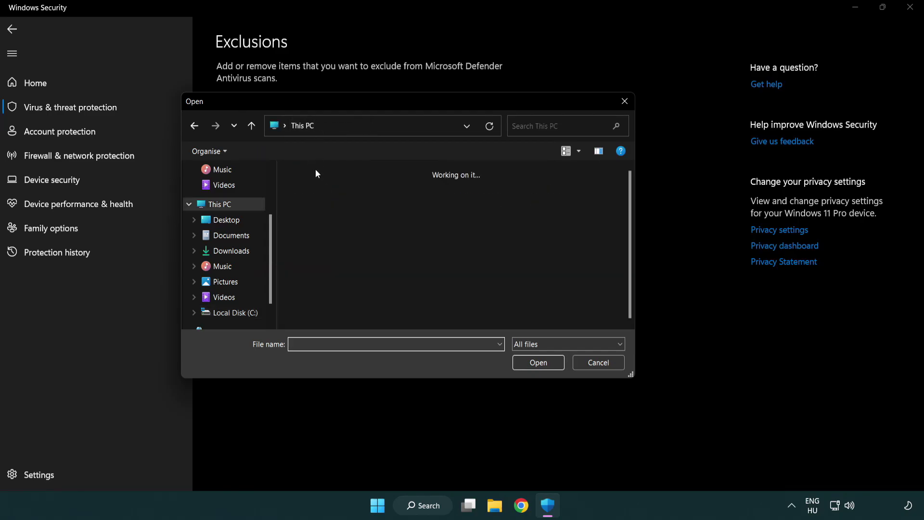
double_click(336, 320)
double_click(336, 227)
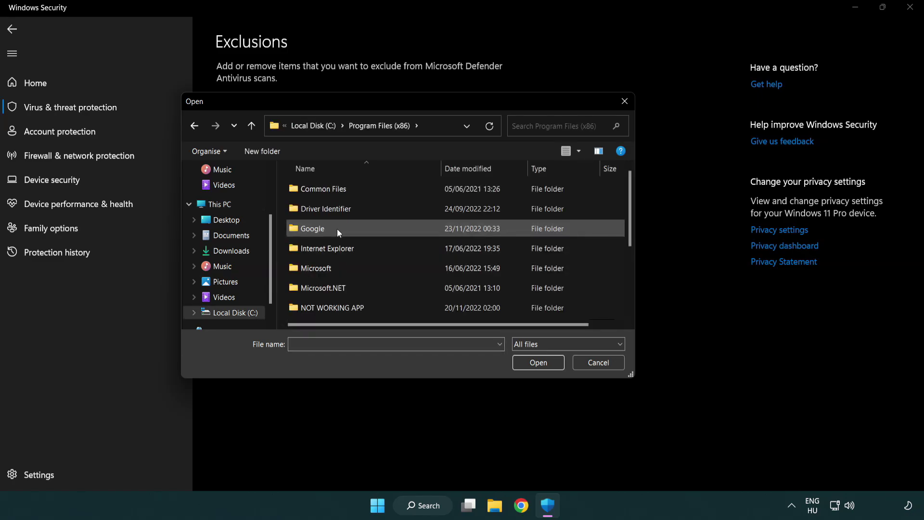
double_click(345, 308)
left_click(327, 189)
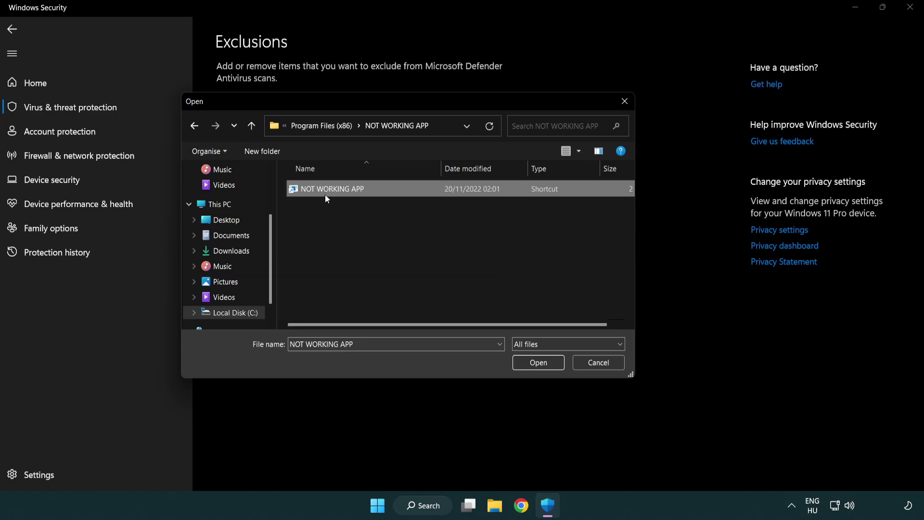
left_click(536, 365)
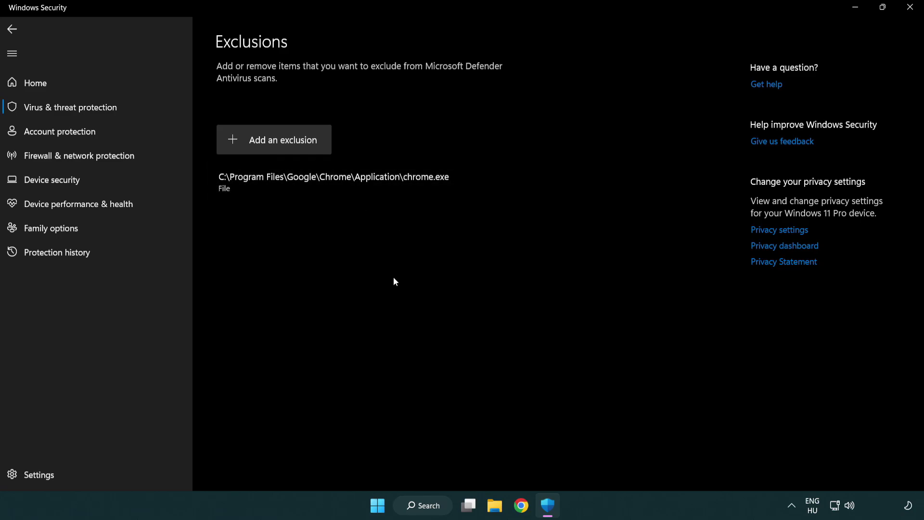
left_click(909, 7)
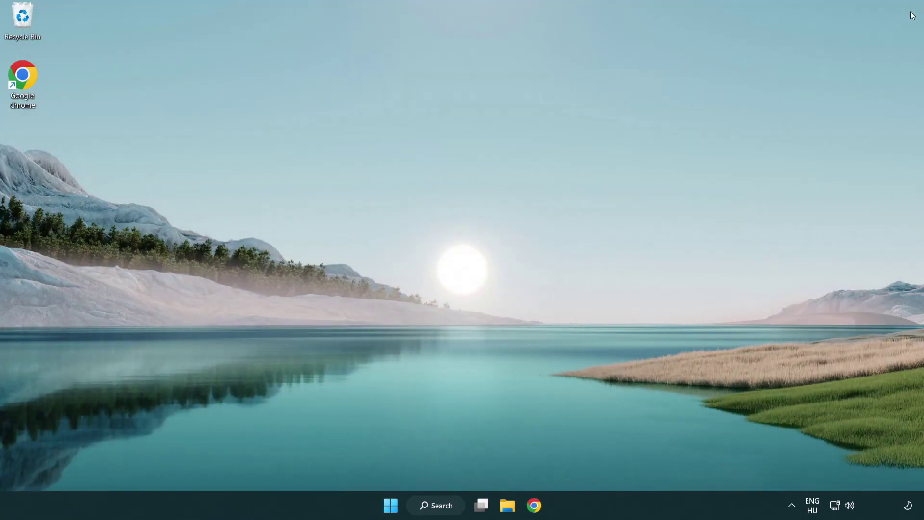
Bring up the computer's power options for sleep, shutdown and restart
left_click(390, 505)
left_click(611, 463)
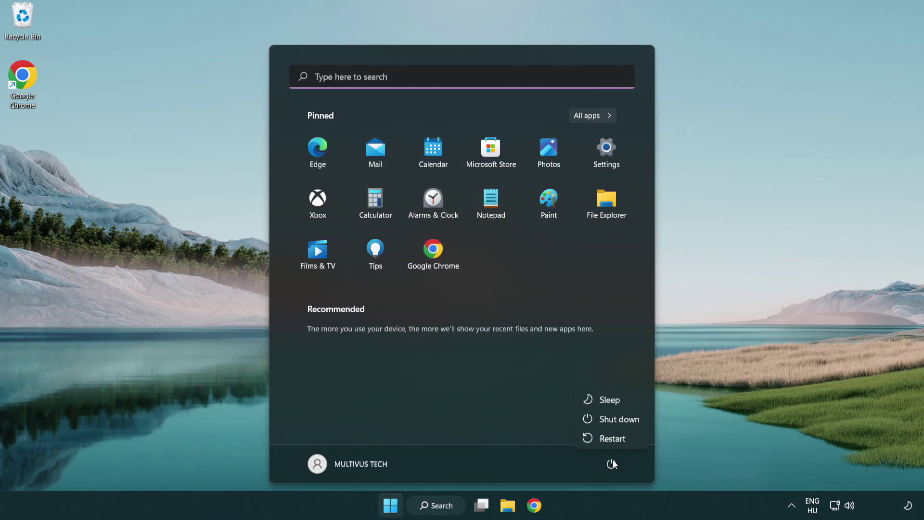